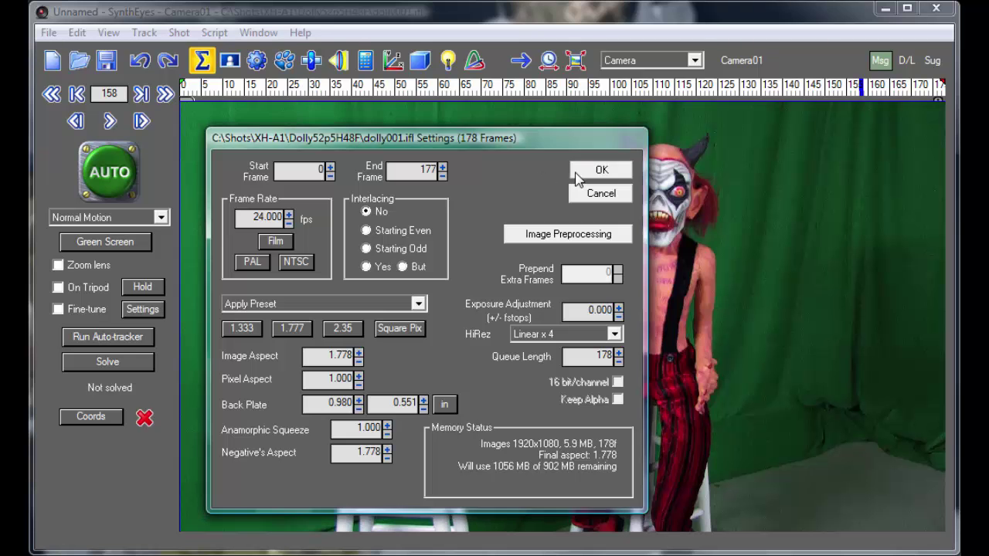
Accept the 178-frame dolly001 clip settings and scrub through the loaded footage.
{"action": "left_click", "coordinate": [581, 173]}
{"action": "left_click_drag", "start_coordinate": [224, 86], "coordinate": [177, 91]}
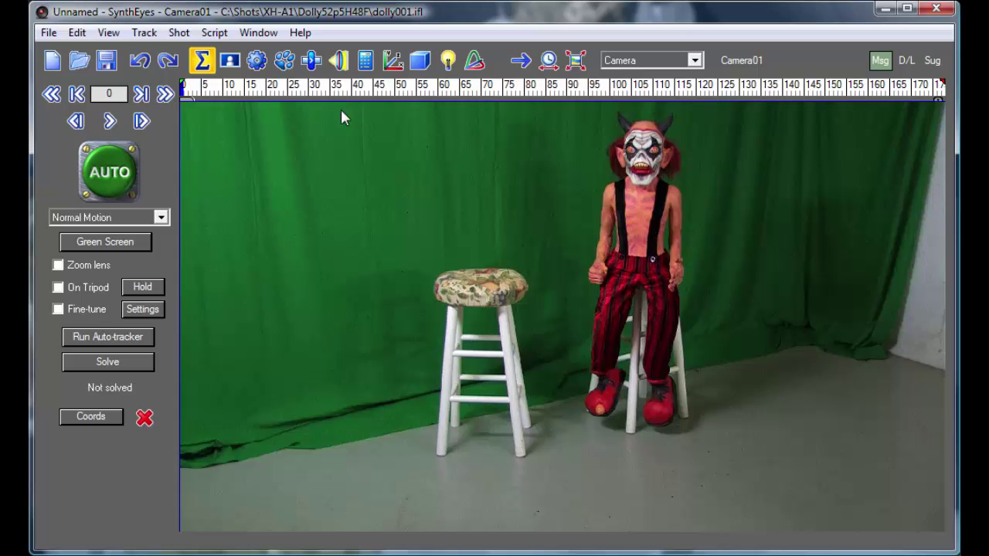
Review the dolly move, then auto-track and solve: 95 trackers at 0.69 hpix error.
{"action": "left_click_drag", "start_coordinate": [263, 91], "coordinate": [236, 89]}
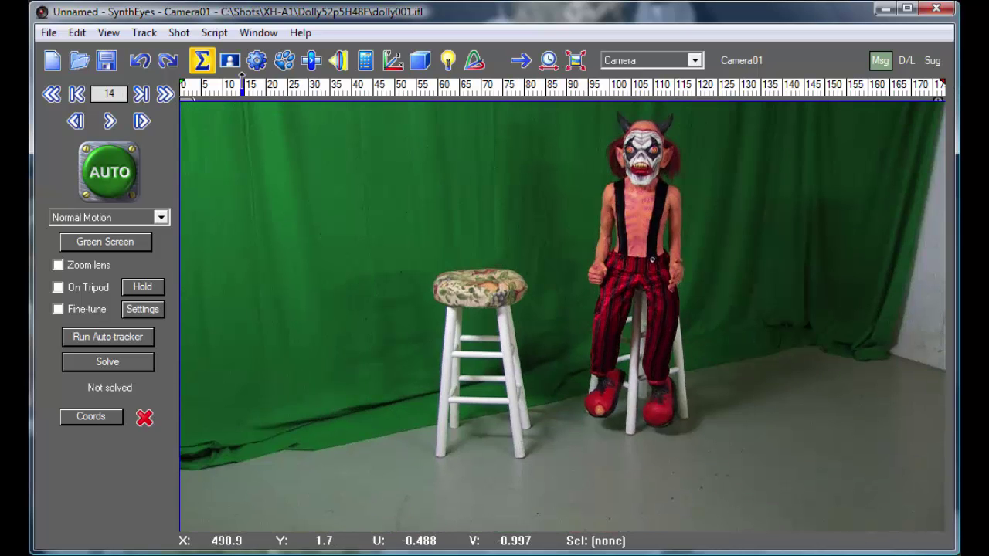
{"action": "left_click", "coordinate": [109, 172]}
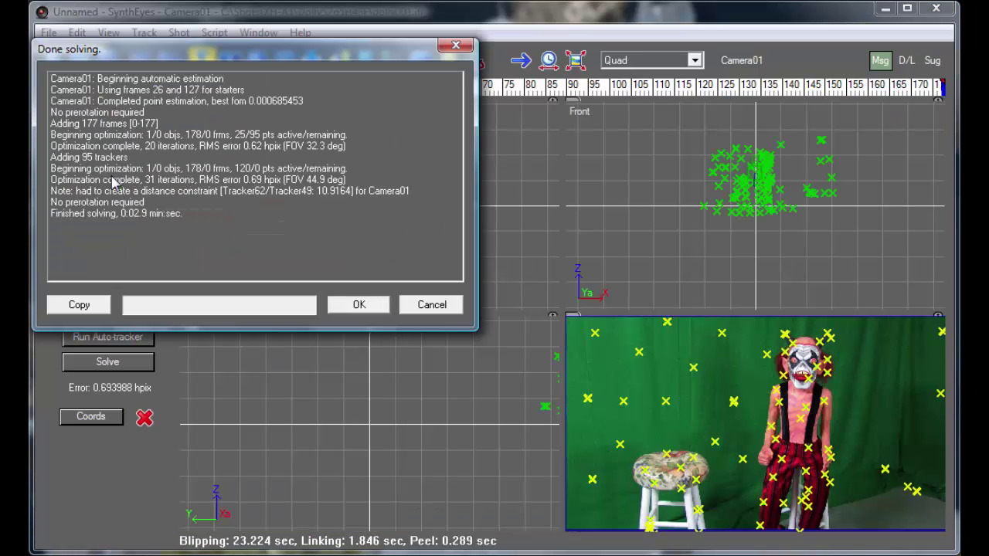
Close the solve log and inspect the tracker point cloud at late and early frames.
{"action": "left_click", "coordinate": [358, 305]}
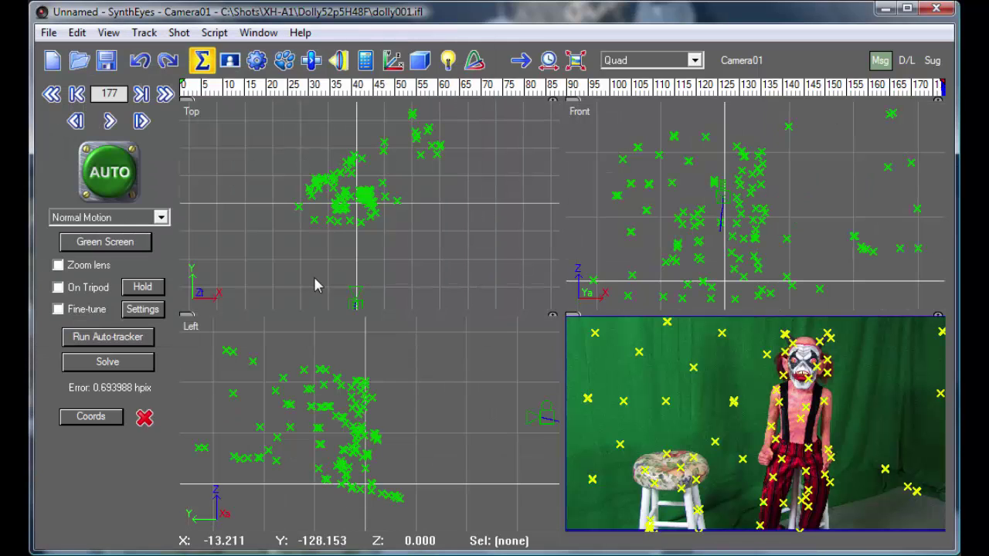
{"action": "left_click", "coordinate": [198, 87]}
{"action": "left_click", "coordinate": [883, 87]}
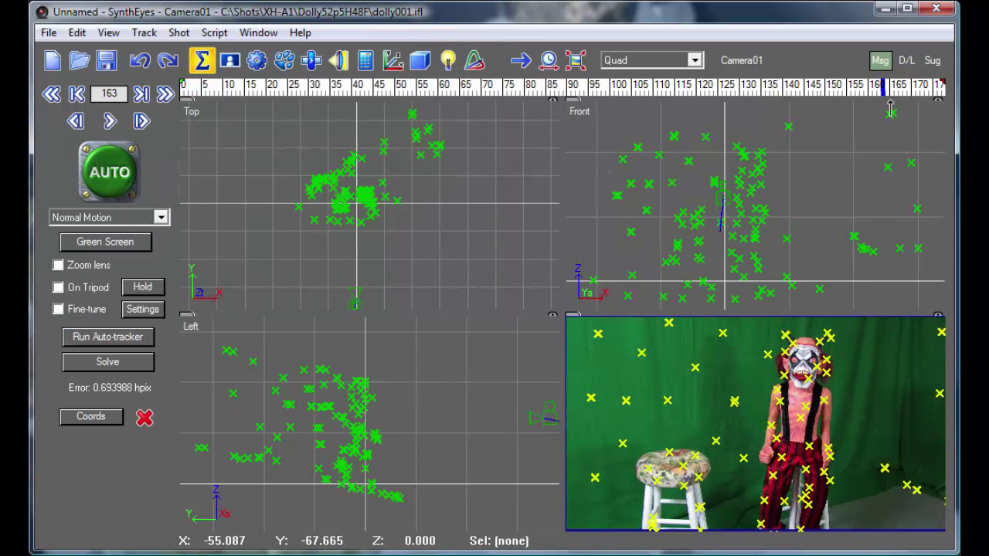
{"action": "left_click", "coordinate": [268, 87]}
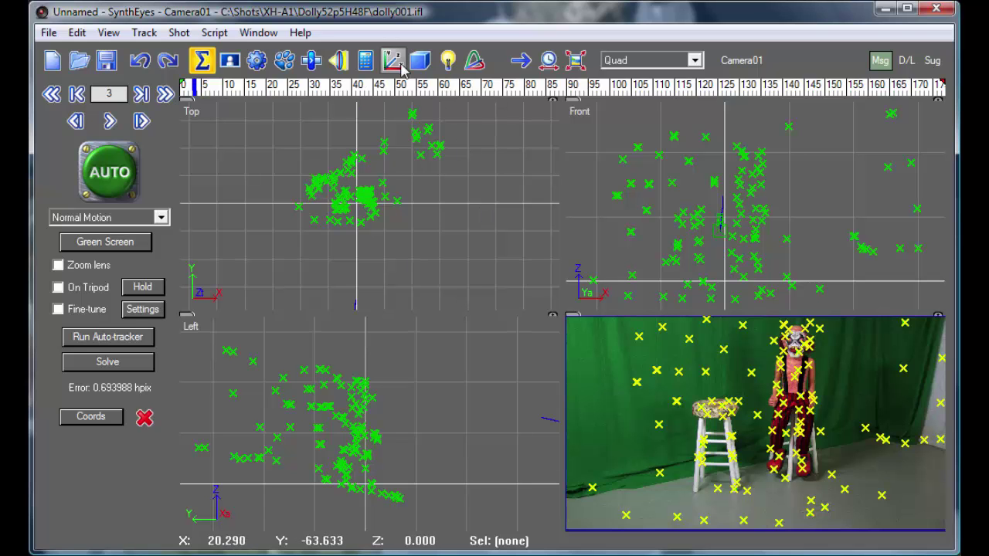
Set coordinates with Tracker12 as origin and Tracker85 as axis point, then re-solve.
{"action": "left_click", "coordinate": [99, 417]}
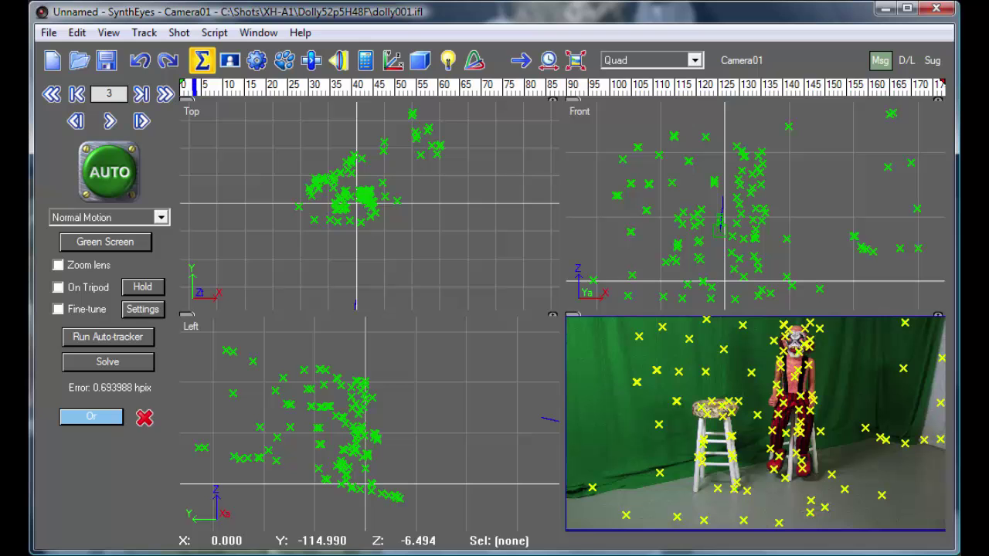
{"action": "left_click", "coordinate": [626, 514]}
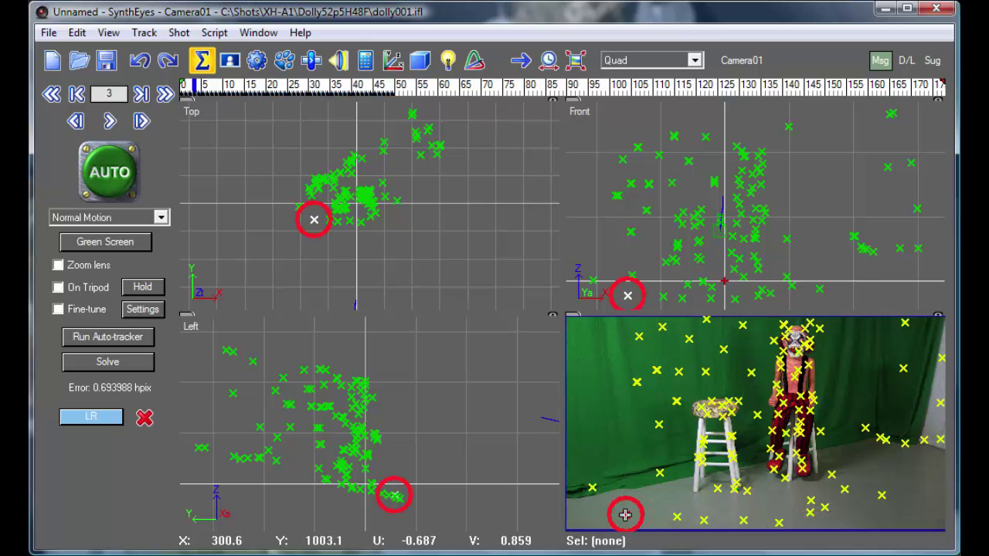
{"action": "left_click", "coordinate": [833, 472]}
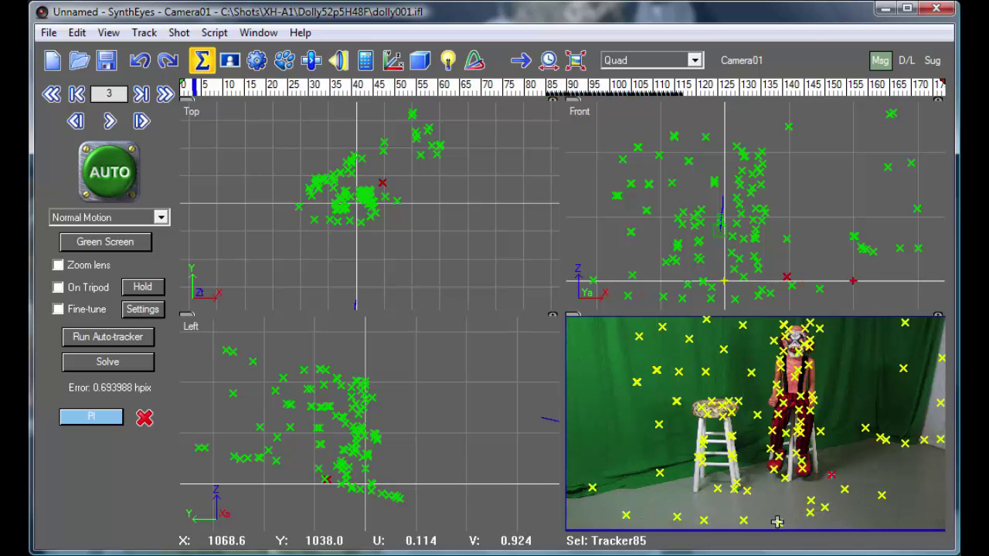
{"action": "left_click", "coordinate": [463, 407]}
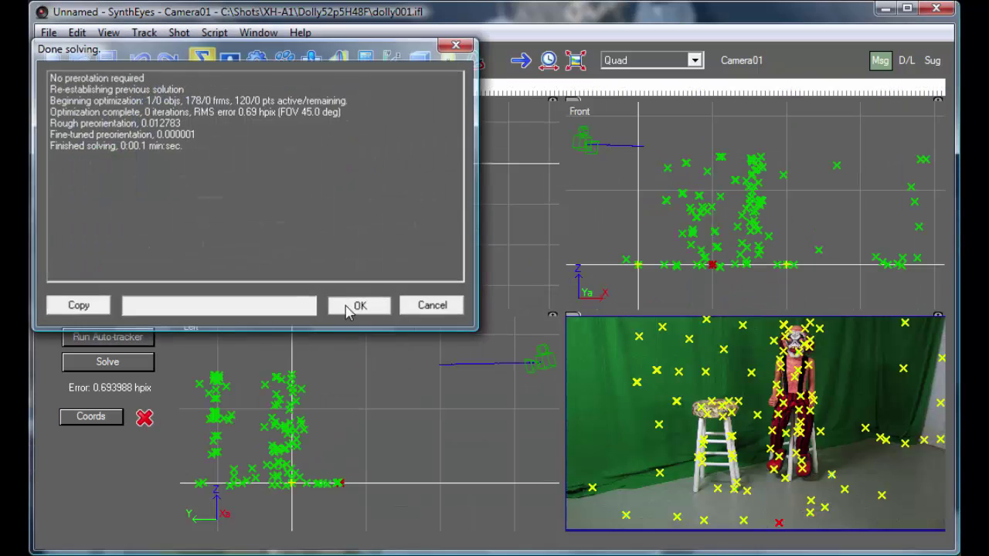
{"action": "left_click", "coordinate": [357, 306]}
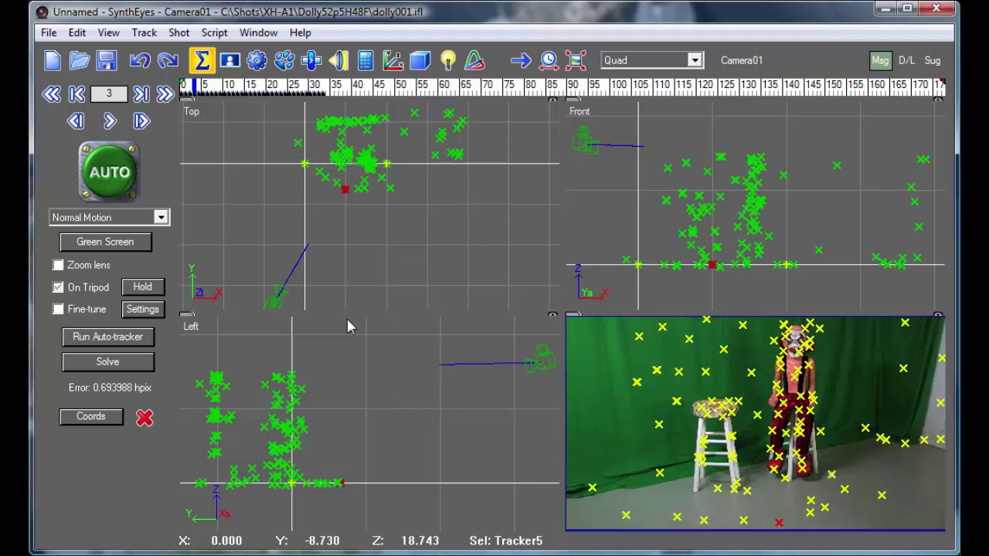
Bring up the Solver Locking controls and return to frame 0.
{"action": "left_click", "coordinate": [252, 34]}
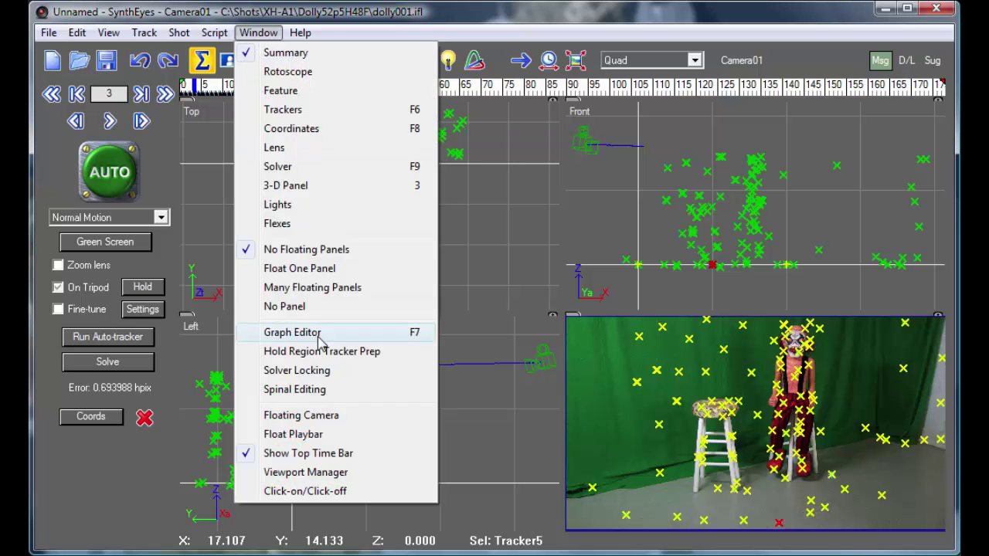
{"action": "left_click", "coordinate": [315, 374]}
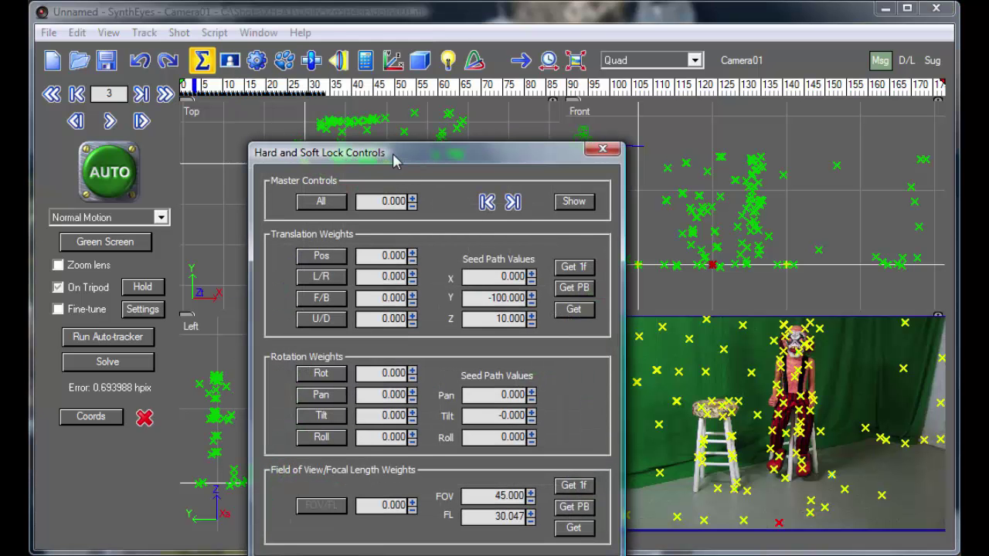
{"action": "left_click_drag", "start_coordinate": [396, 155], "coordinate": [399, 122]}
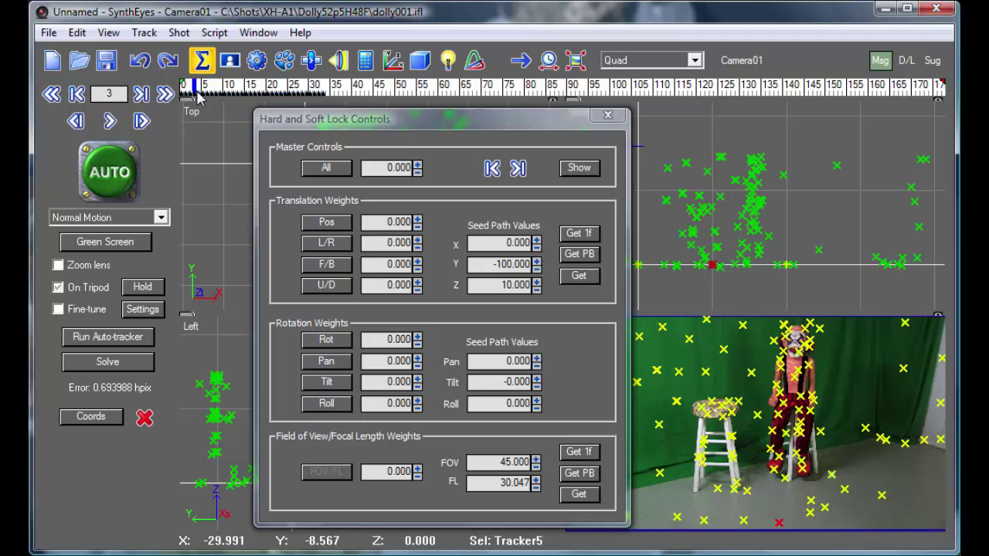
{"action": "left_click_drag", "start_coordinate": [194, 85], "coordinate": [168, 87]}
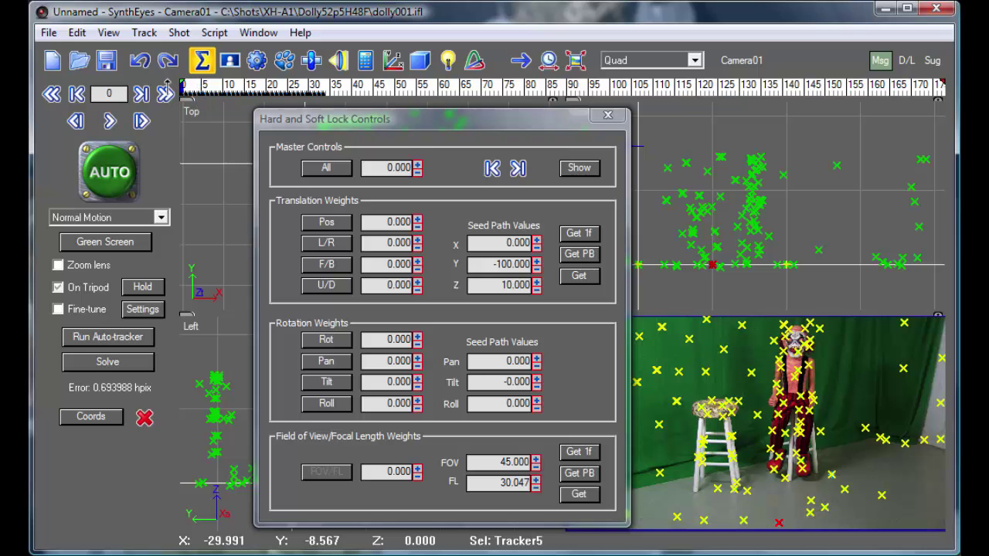
Lock camera height with Z seed 52.5 at frame 0, turning U/D off from frame 1.
{"action": "left_click", "coordinate": [326, 286]}
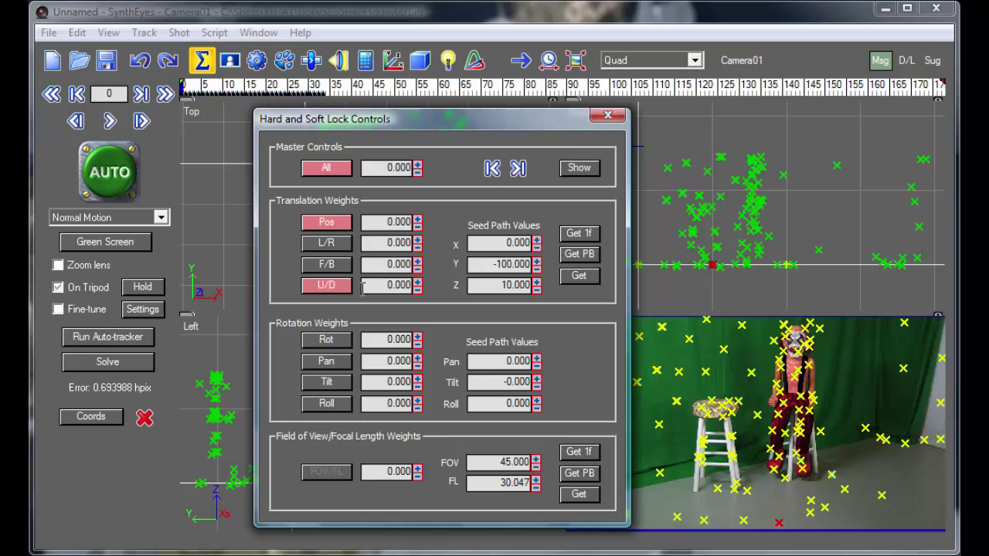
{"action": "double_click", "coordinate": [496, 285]}
{"action": "type", "text": "52.5"}
{"action": "left_click", "coordinate": [228, 162]}
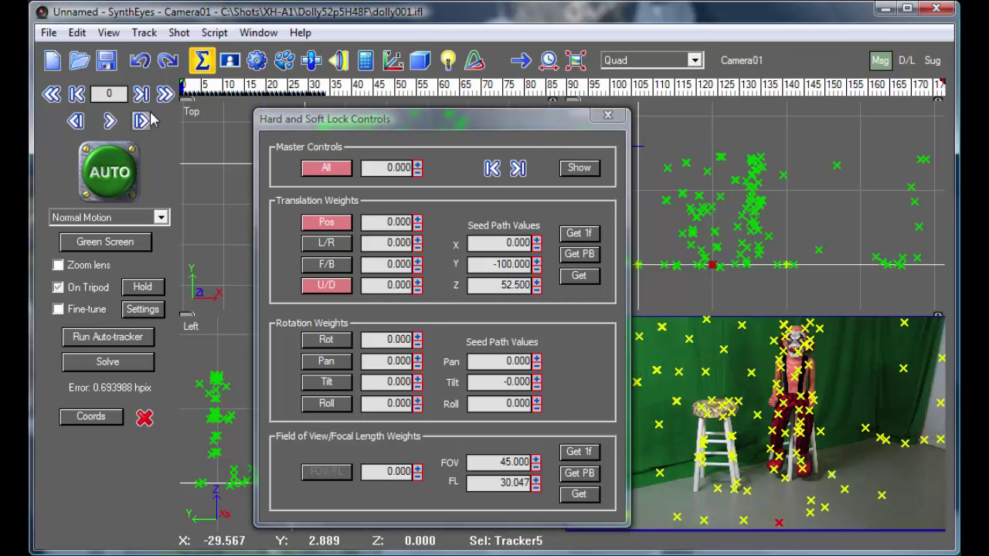
{"action": "left_click", "coordinate": [141, 120]}
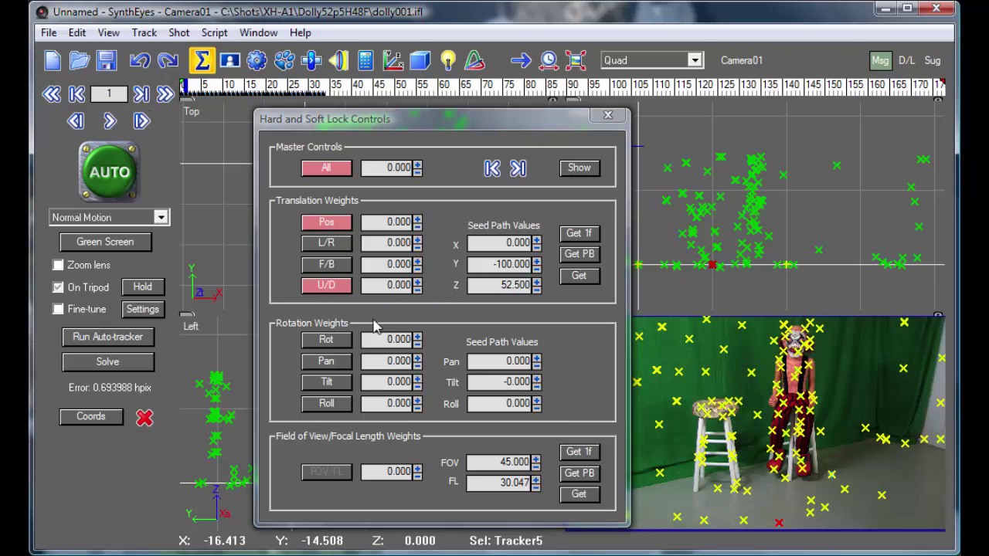
{"action": "left_click", "coordinate": [326, 285]}
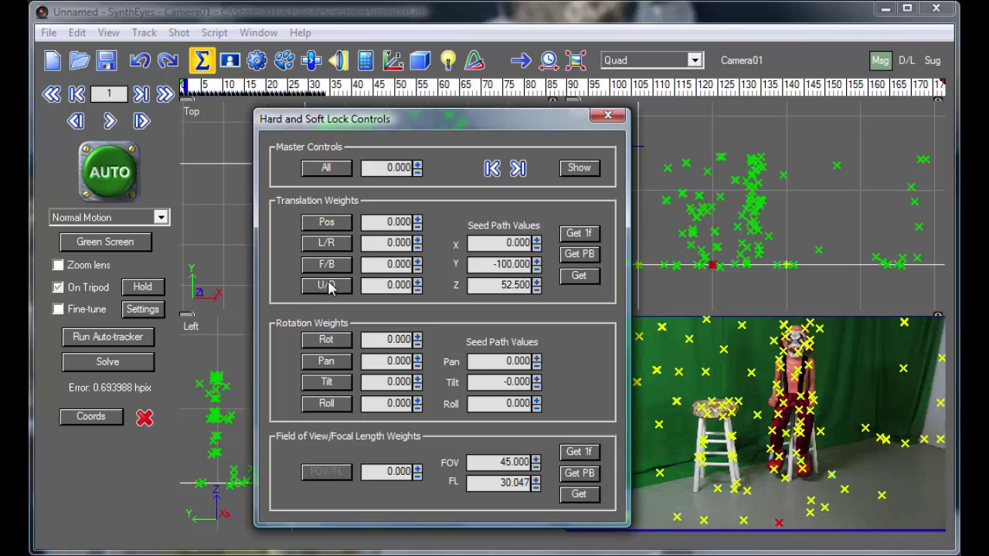
{"action": "left_click", "coordinate": [601, 118]}
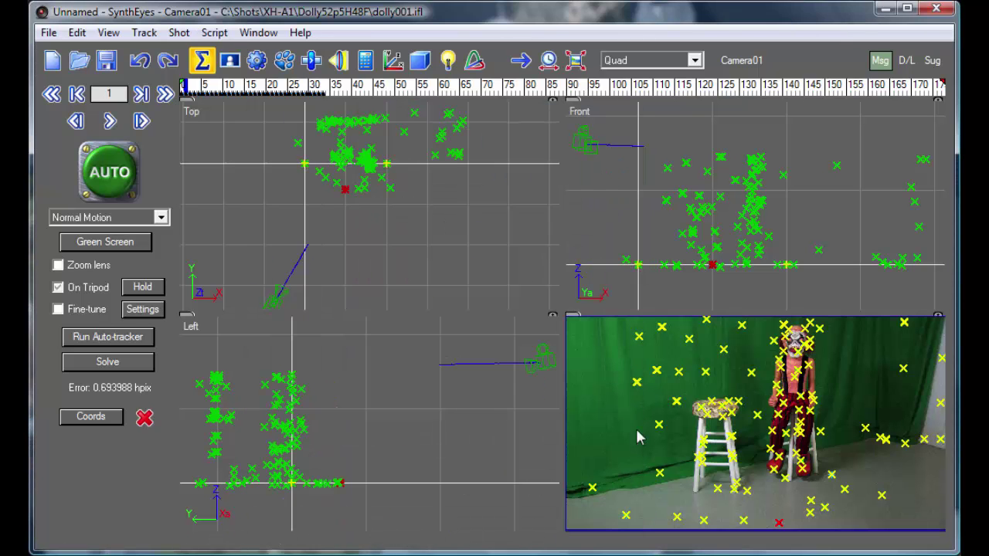
Select Tracker85 and change its lock mode to On X Axis.
{"action": "left_click", "coordinate": [831, 474]}
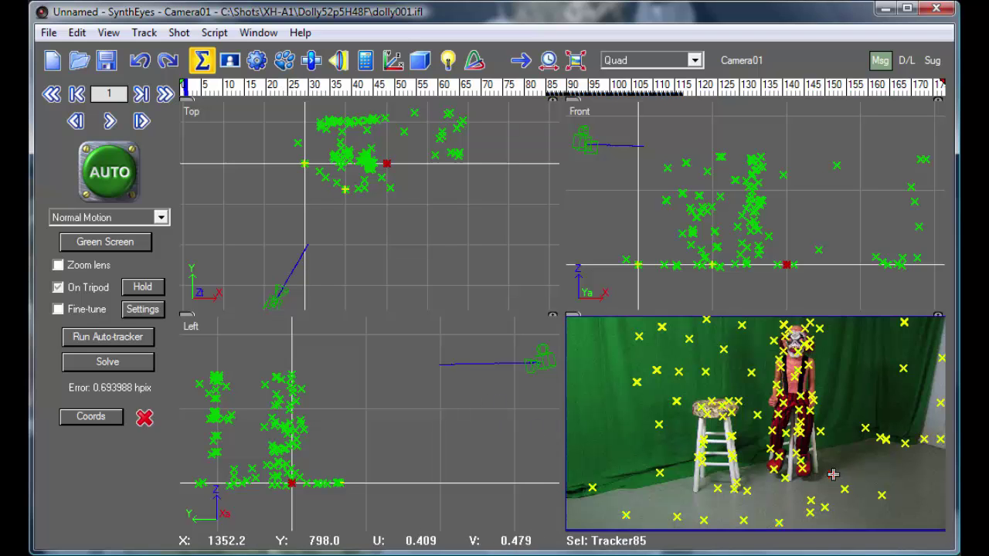
{"action": "left_click", "coordinate": [393, 59]}
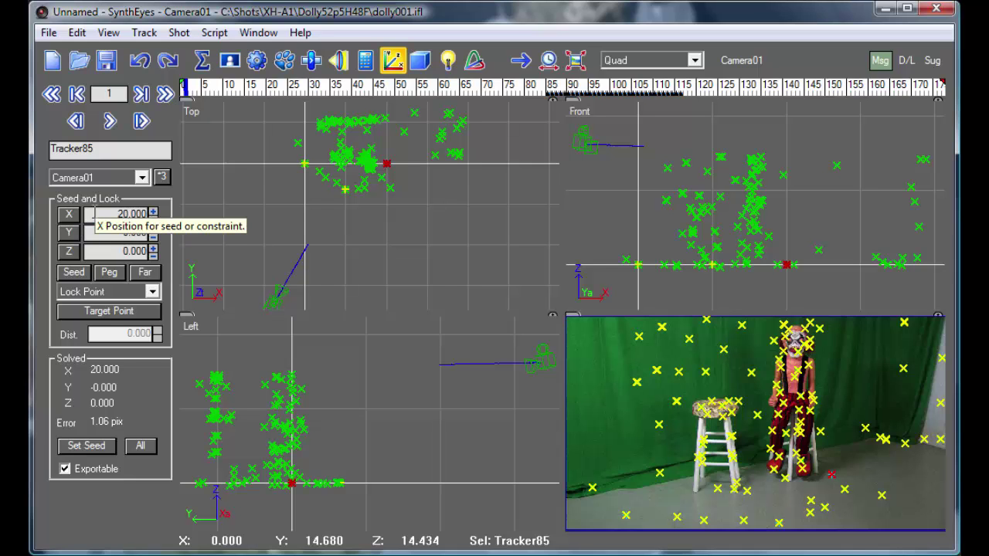
{"action": "left_click", "coordinate": [119, 297]}
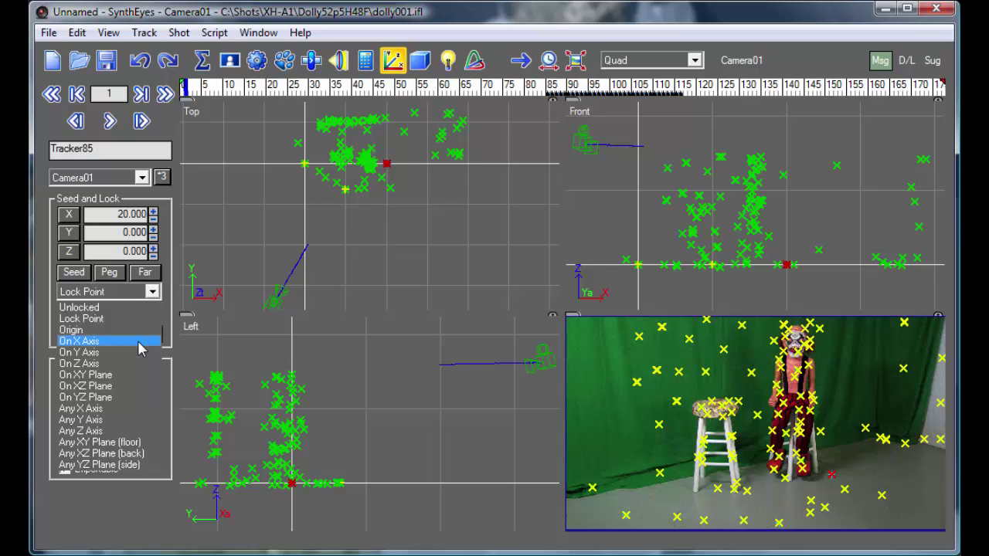
{"action": "left_click", "coordinate": [142, 340]}
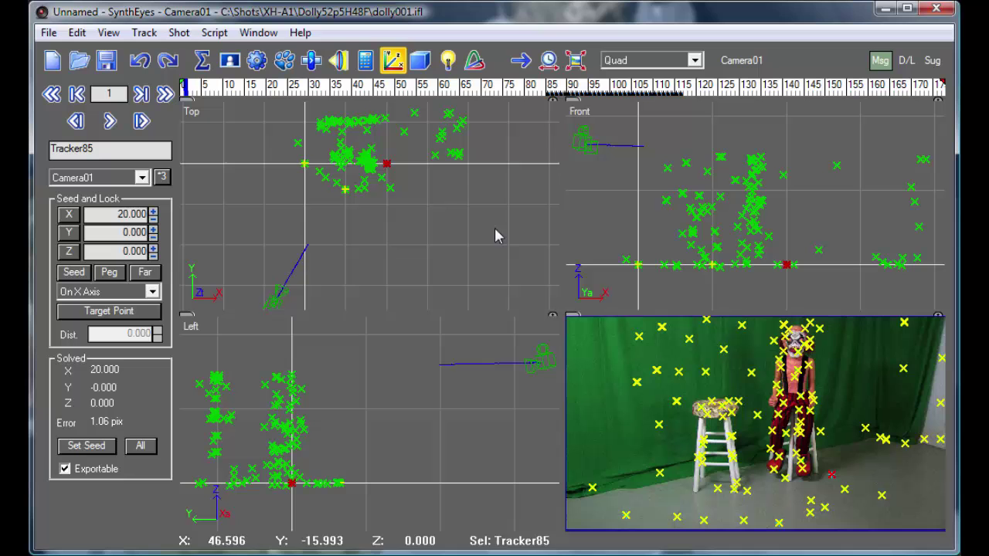
Re-solve the shot to 0.6940 hpix error and select Camera01 in the Left view.
{"action": "left_click", "coordinate": [367, 62]}
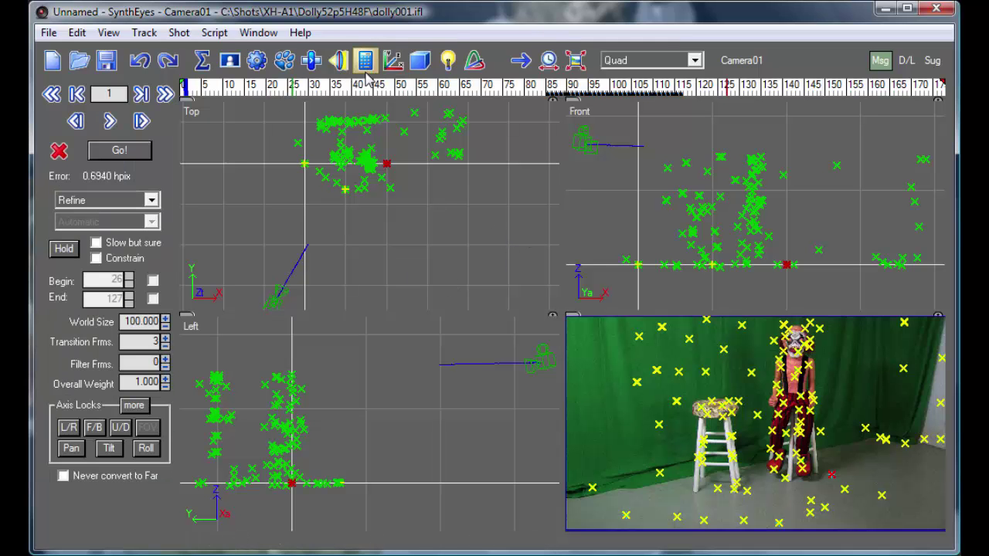
{"action": "left_click", "coordinate": [120, 151]}
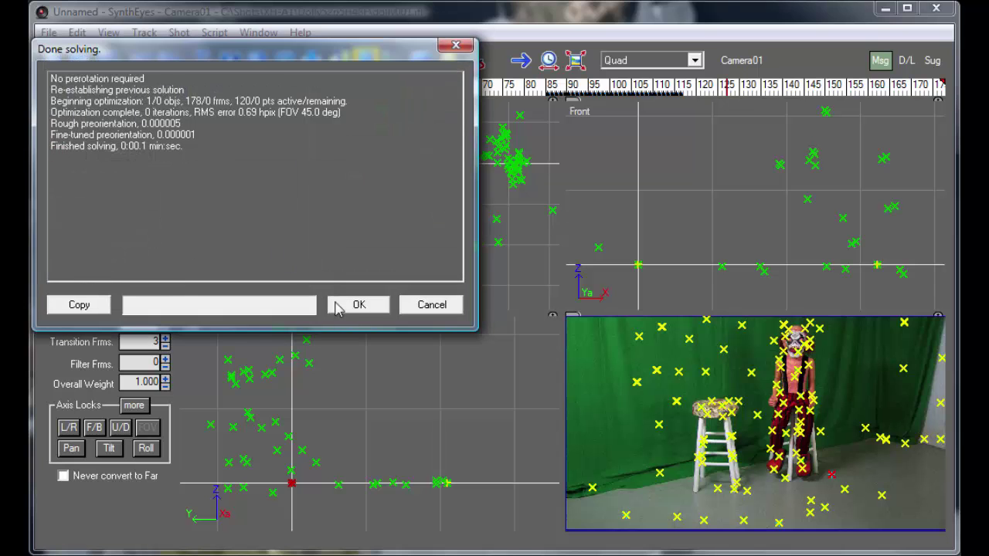
{"action": "left_click", "coordinate": [355, 305]}
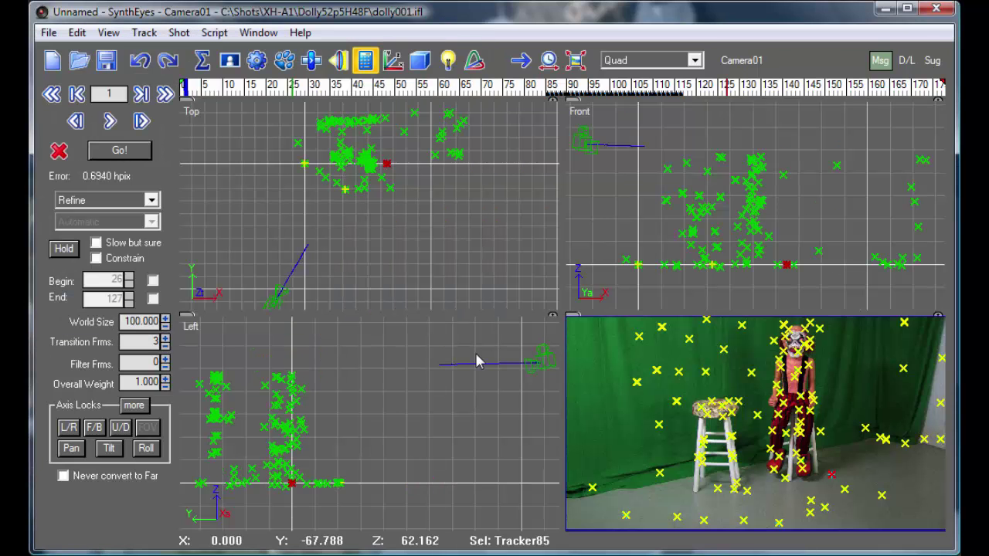
{"action": "left_click", "coordinate": [544, 366]}
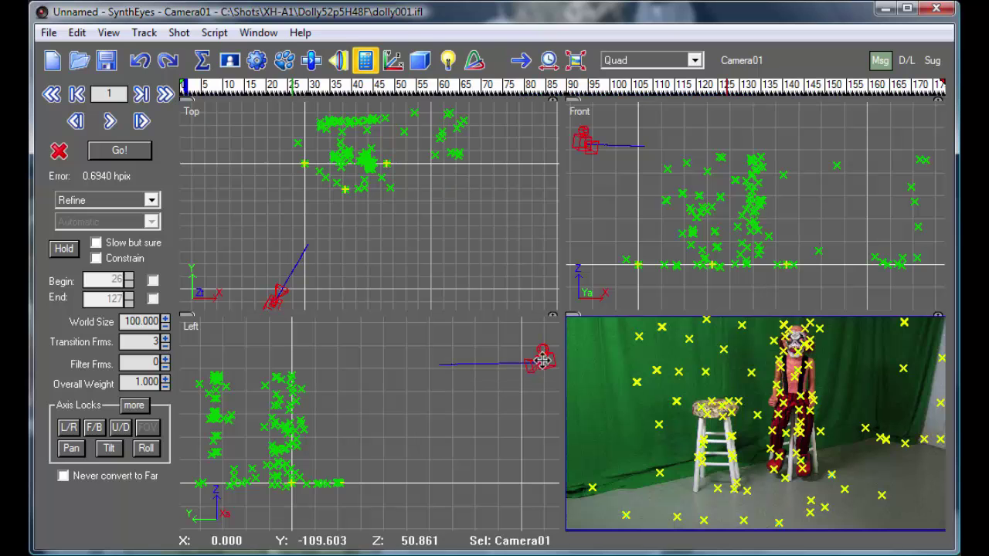
Show Camera01's position values and scrub from frame 0 to the shot's end and back.
{"action": "left_click", "coordinate": [419, 60]}
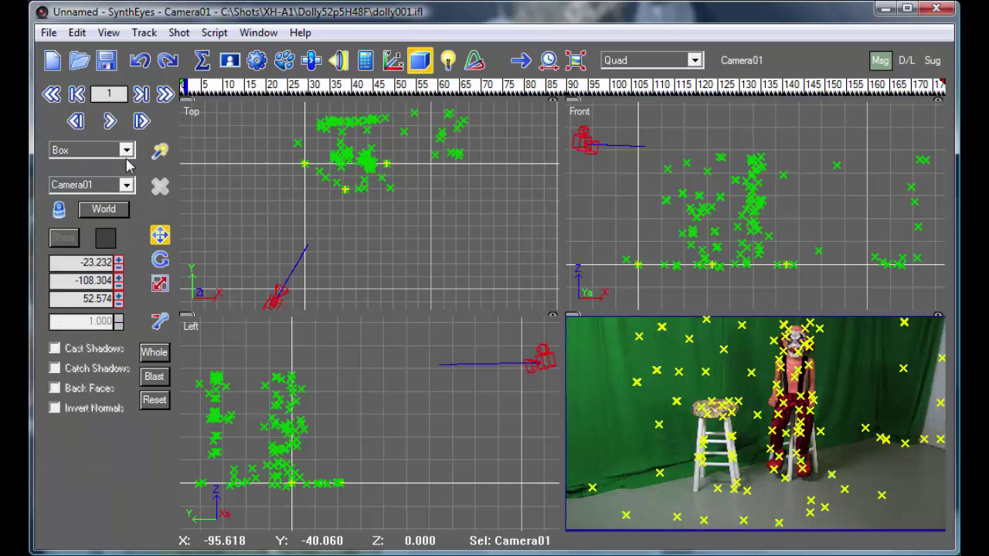
{"action": "left_click", "coordinate": [182, 86]}
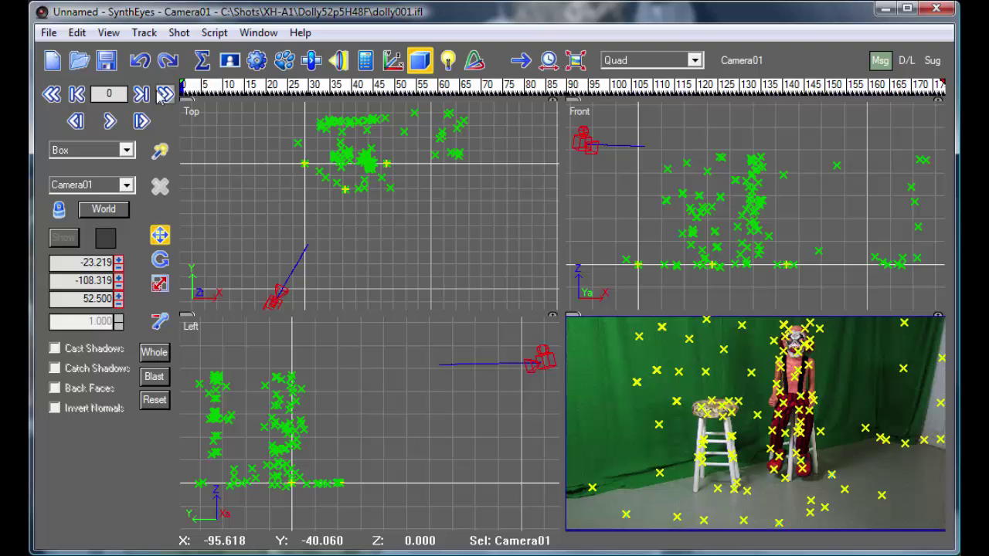
{"action": "left_click_drag", "start_coordinate": [190, 86], "coordinate": [942, 85]}
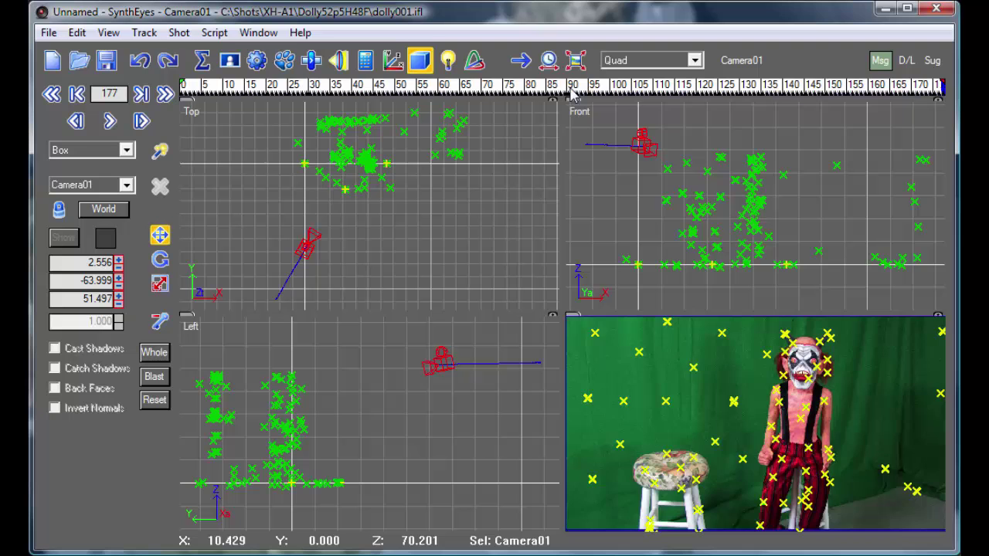
{"action": "left_click_drag", "start_coordinate": [554, 92], "coordinate": [183, 94]}
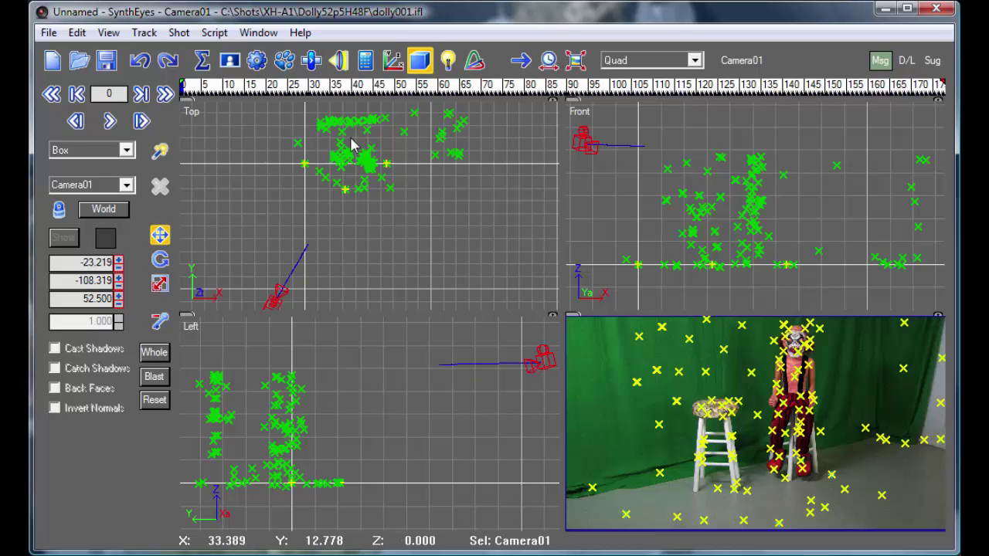
Select the eight floor trackers and set their lock mode to On XY Plane.
{"action": "left_click", "coordinate": [393, 60]}
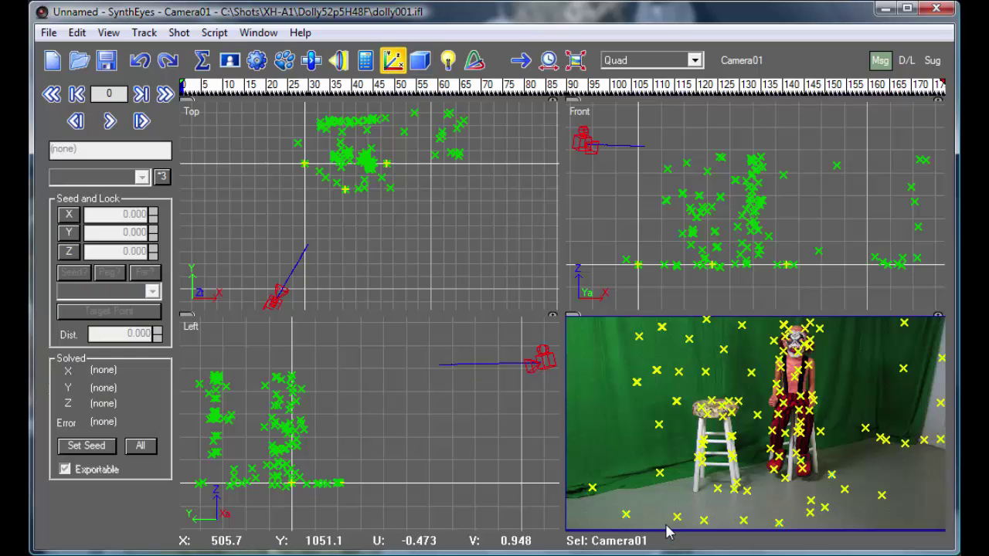
{"action": "mouse_move", "coordinate": [659, 511]}
{"action": "left_mouse_down"}
{"action": "mouse_move", "coordinate": [680, 526]}
{"action": "mouse_move", "coordinate": [747, 530]}
{"action": "mouse_move", "coordinate": [781, 506]}
{"action": "mouse_move", "coordinate": [829, 529]}
{"action": "mouse_move", "coordinate": [903, 516]}
{"action": "mouse_move", "coordinate": [915, 501]}
{"action": "mouse_move", "coordinate": [888, 476]}
{"action": "mouse_move", "coordinate": [734, 503]}
{"action": "left_mouse_up"}
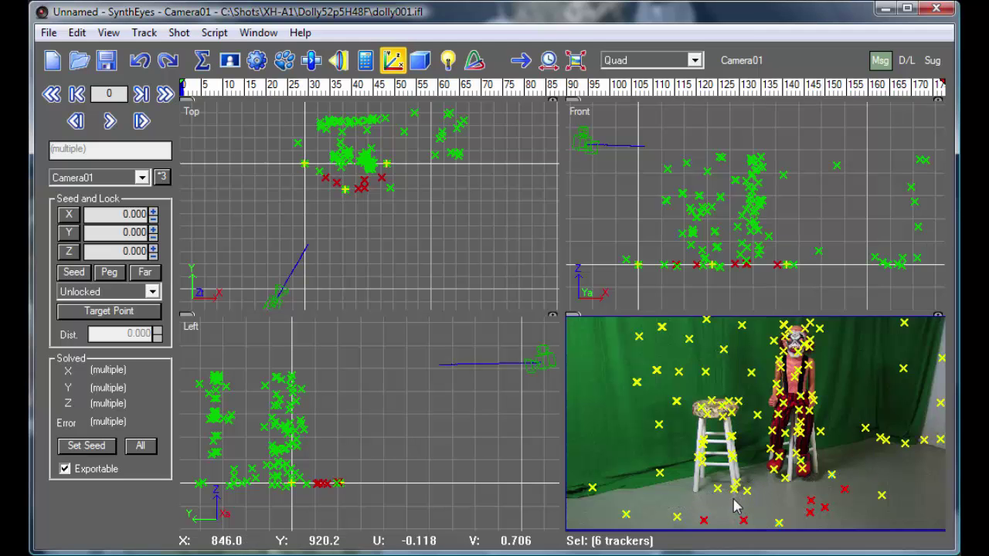
{"action": "left_click", "coordinate": [677, 517], "text": "shift"}
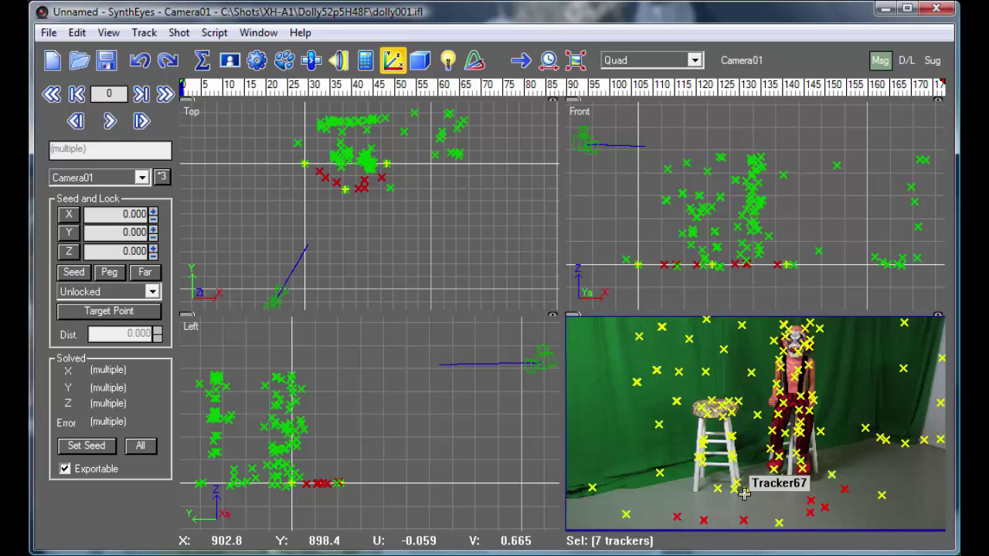
{"action": "left_click", "coordinate": [744, 492], "text": "shift"}
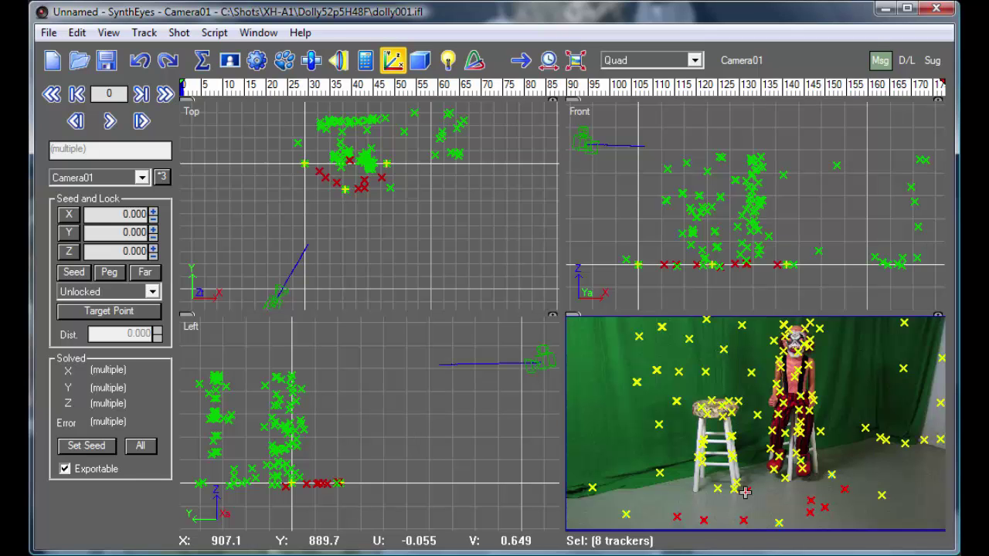
{"action": "left_click", "coordinate": [97, 292]}
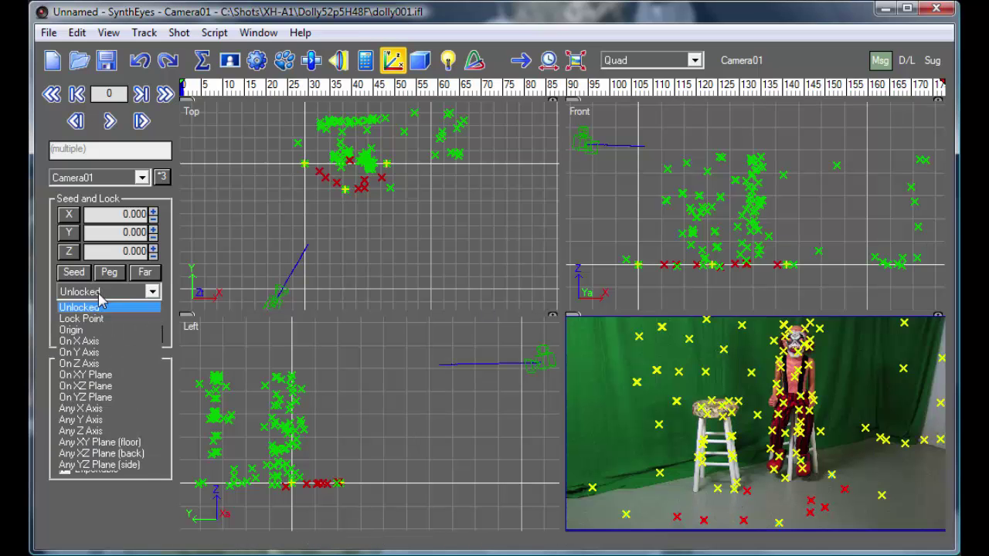
{"action": "left_click", "coordinate": [106, 376]}
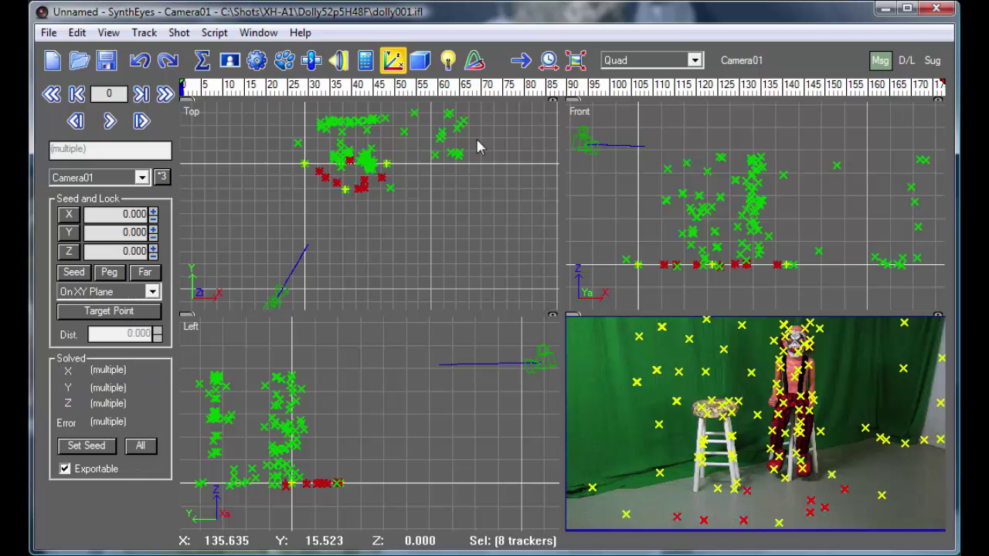
Run the solver again, dismiss the 0.6940 hpix results, and toggle the Constrain checkbox.
{"action": "left_click", "coordinate": [366, 60]}
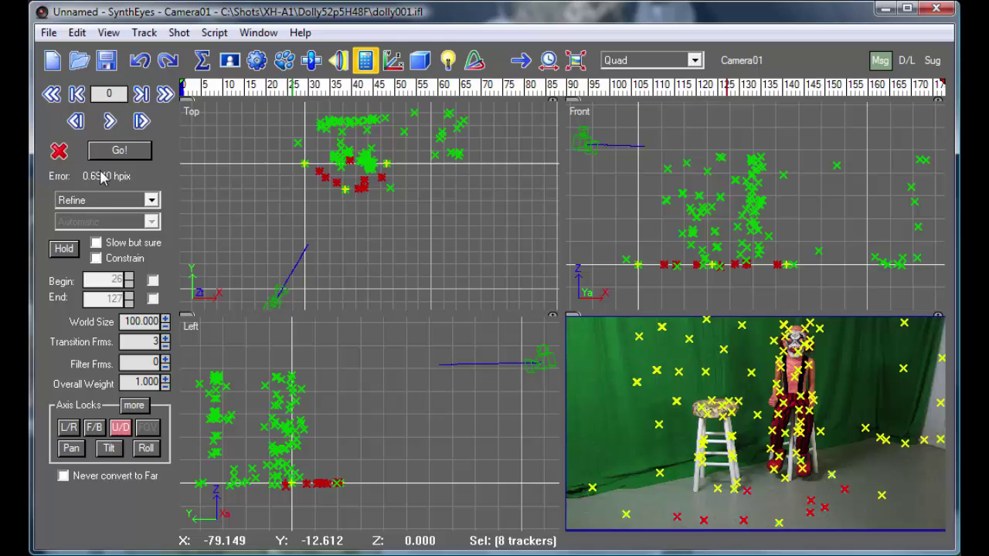
{"action": "left_click", "coordinate": [130, 155]}
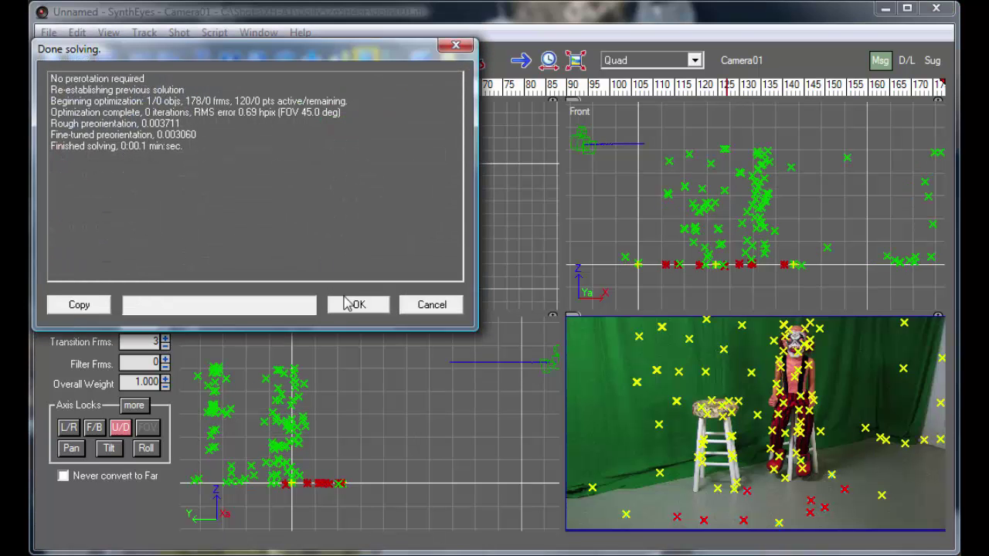
{"action": "left_click", "coordinate": [353, 305]}
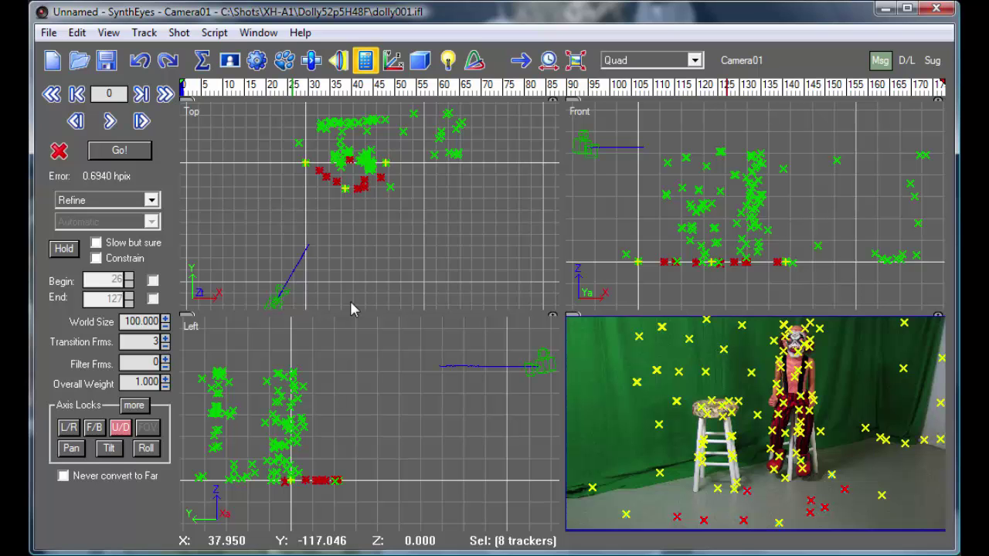
{"action": "left_click", "coordinate": [96, 259]}
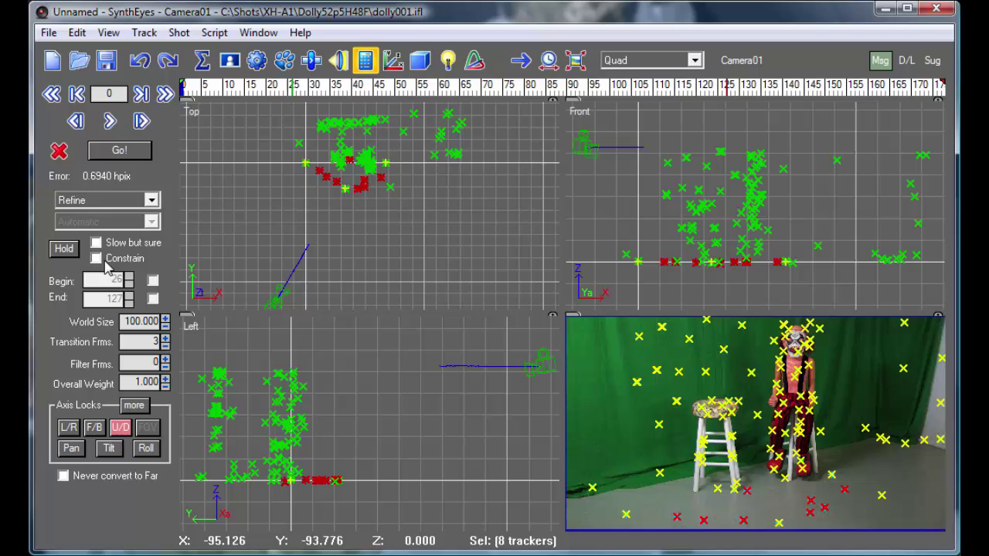